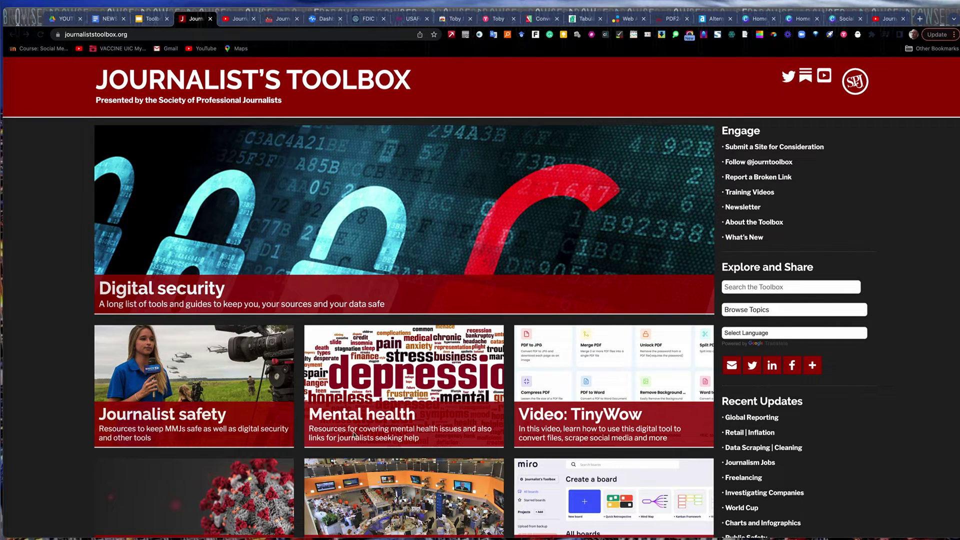
Step: Look through the Digital security resource page, and view the video list on the Journalists Toolbox YouTube channel
{"action": "left_click", "coordinate": [180, 294]}
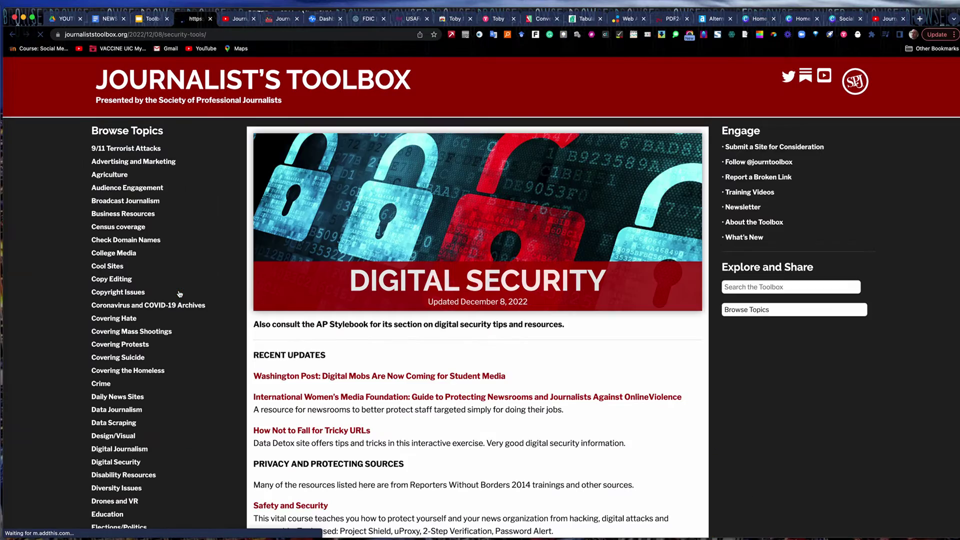
{"action": "scroll", "coordinate": [516, 403], "scroll_direction": "down", "scroll_amount": 15}
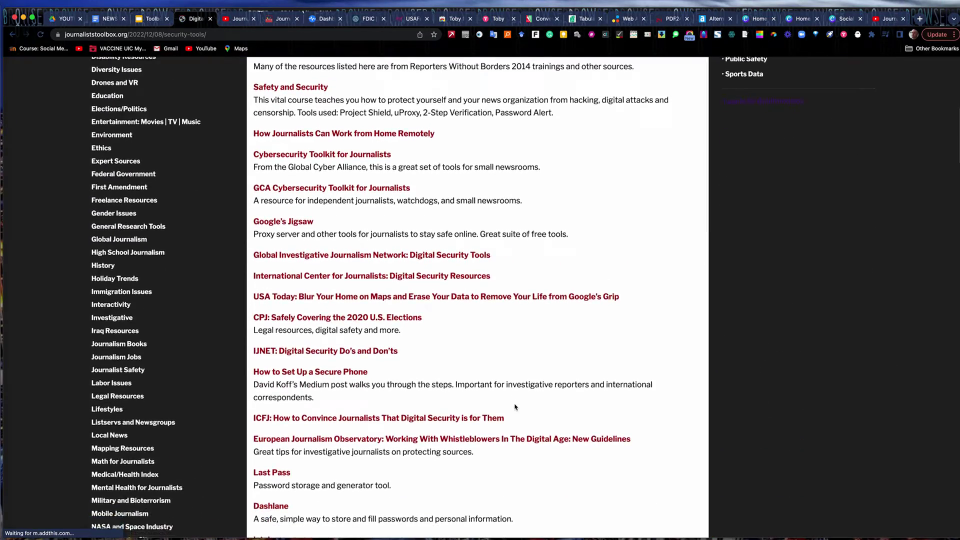
{"action": "scroll", "coordinate": [515, 407], "scroll_direction": "down", "scroll_amount": 15}
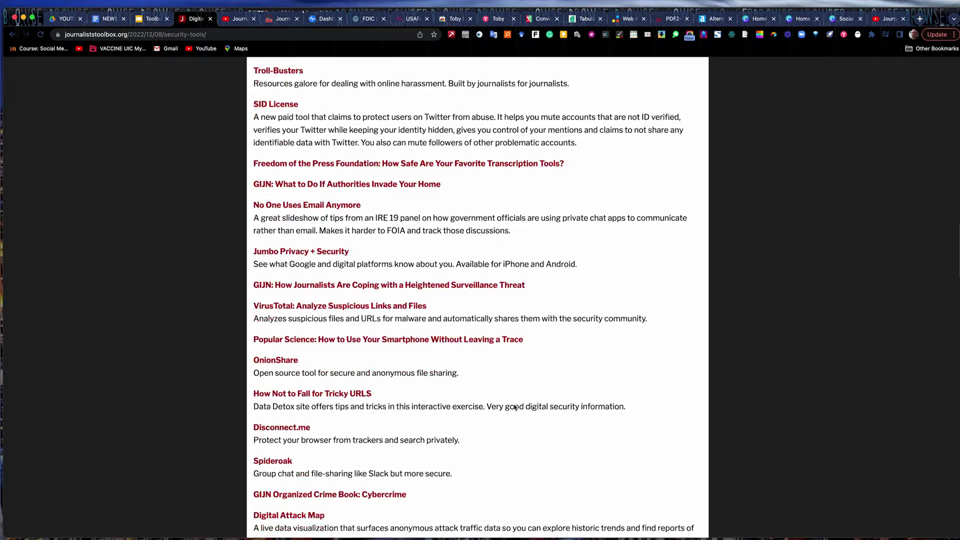
{"action": "scroll", "coordinate": [515, 408], "scroll_direction": "up", "scroll_amount": 9}
{"action": "scroll", "coordinate": [515, 408], "scroll_direction": "up", "scroll_amount": 15}
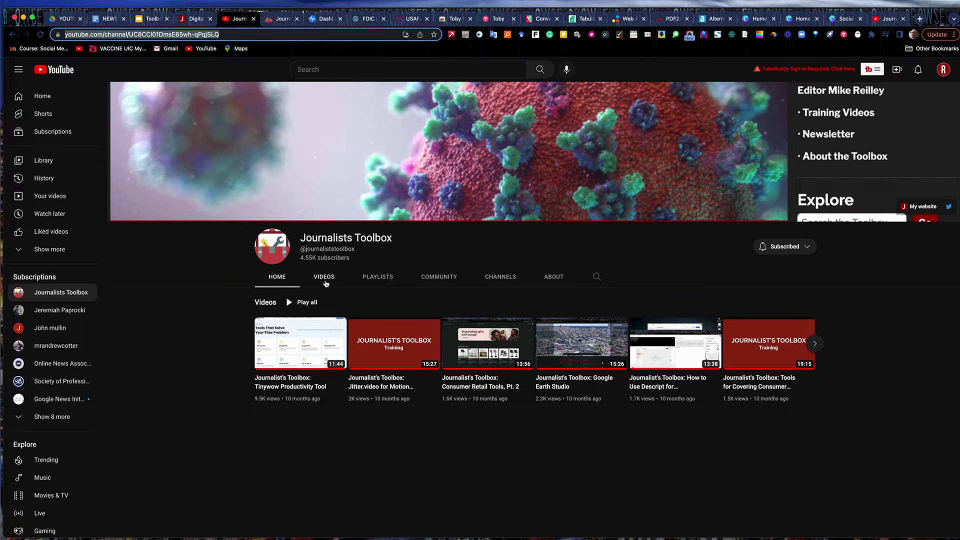
{"action": "left_click", "coordinate": [325, 278]}
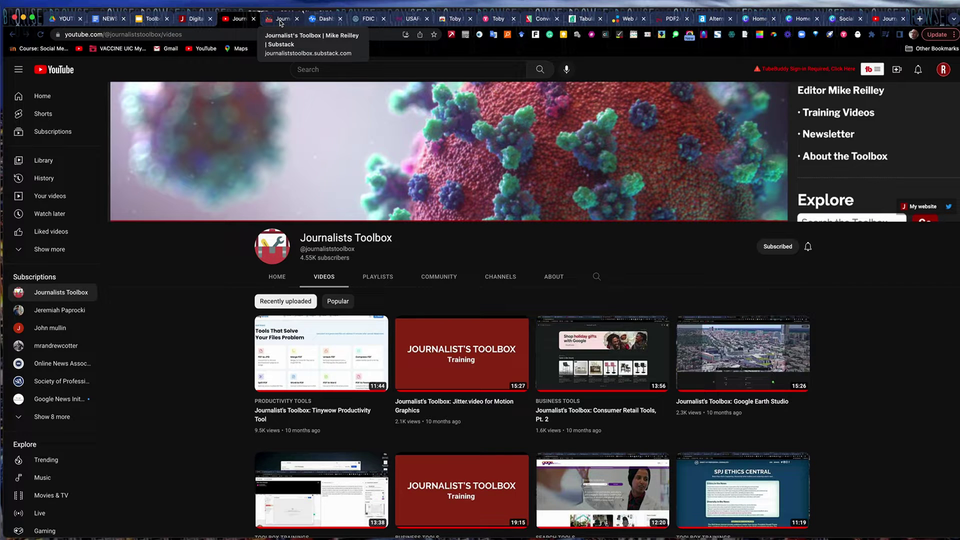
Step: Read through the "Fleeing Twitter? Mastodon for Journalists" newsletter on the Toolbox Substack, and return to the newsletter's home page
{"action": "left_click", "coordinate": [281, 20]}
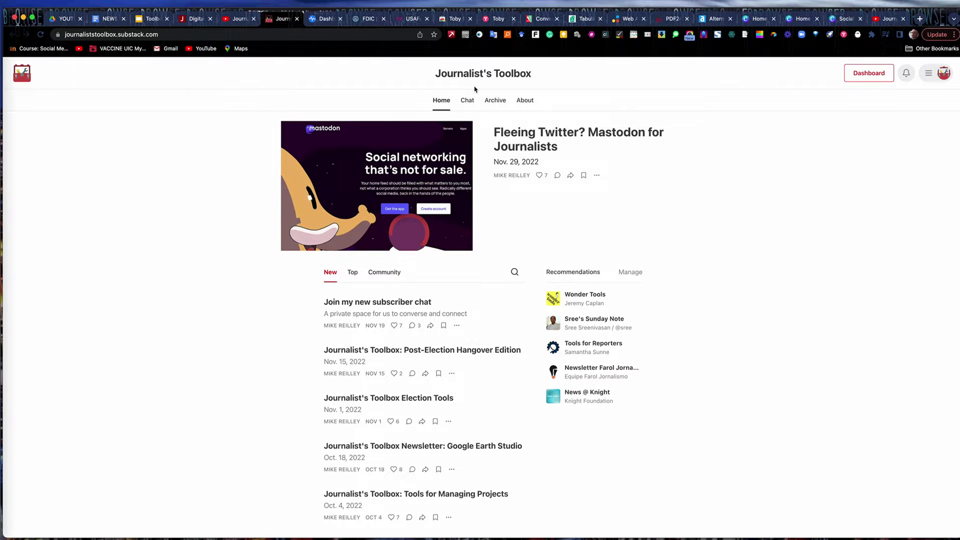
{"action": "left_click", "coordinate": [531, 139]}
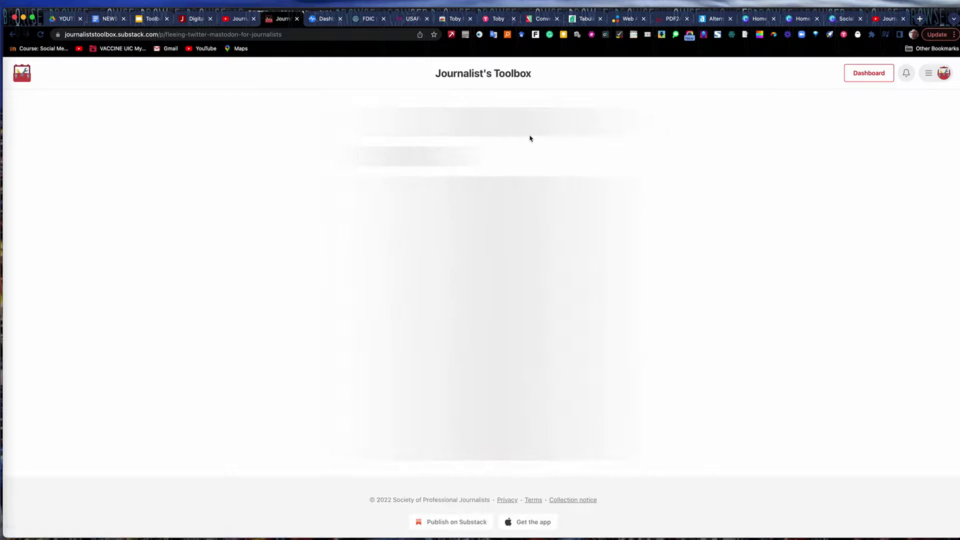
{"action": "scroll", "coordinate": [266, 279], "scroll_direction": "down", "scroll_amount": 2}
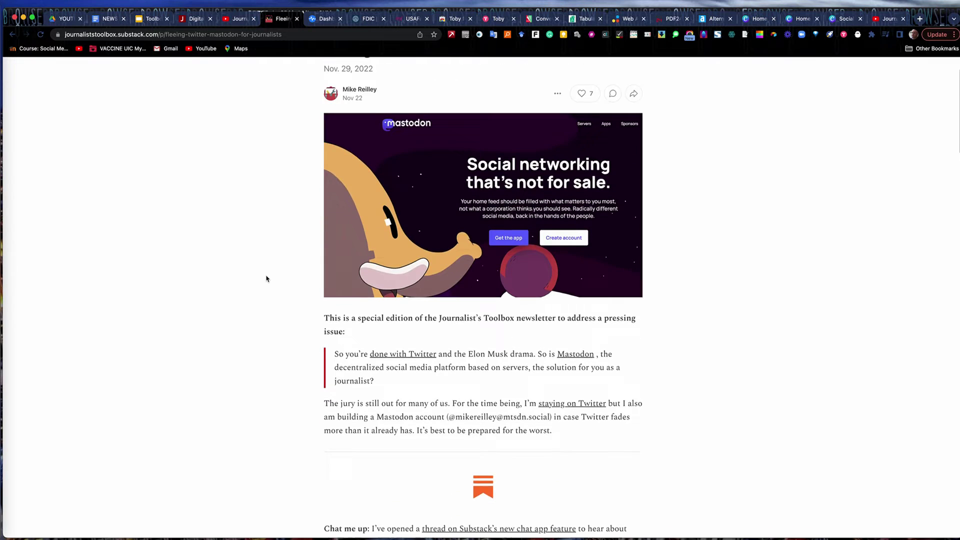
{"action": "scroll", "coordinate": [266, 278], "scroll_direction": "down", "scroll_amount": 12}
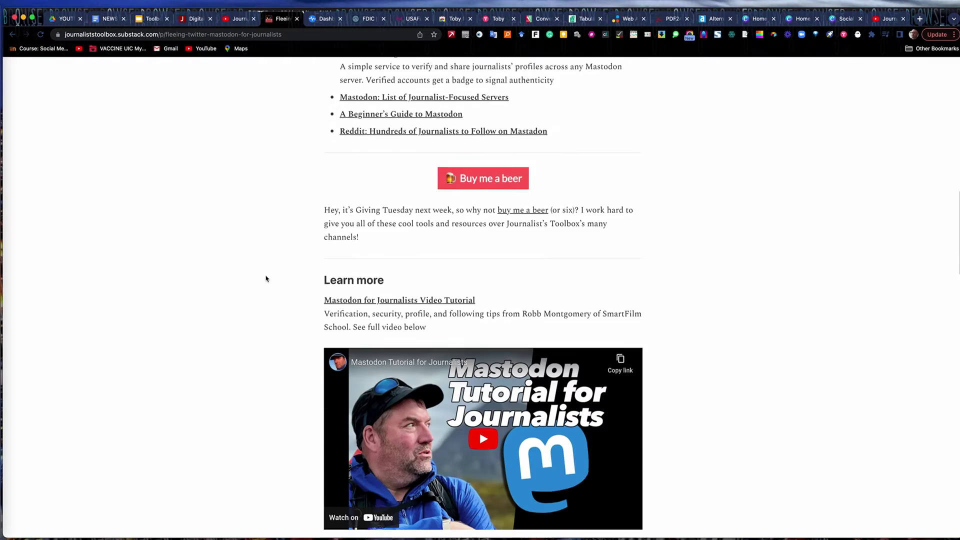
{"action": "scroll", "coordinate": [266, 279], "scroll_direction": "down", "scroll_amount": 7}
{"action": "scroll", "coordinate": [266, 279], "scroll_direction": "up", "scroll_amount": 7}
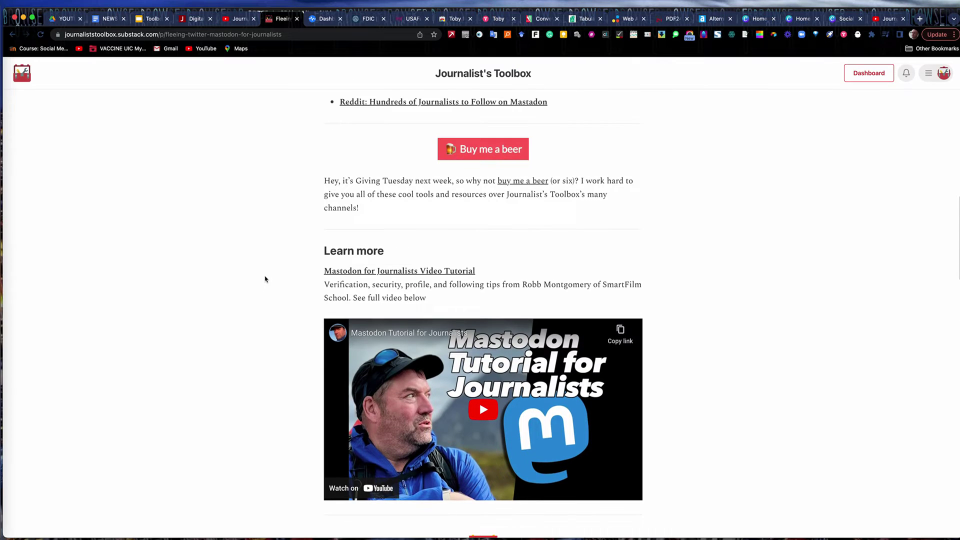
{"action": "scroll", "coordinate": [265, 279], "scroll_direction": "down", "scroll_amount": 10}
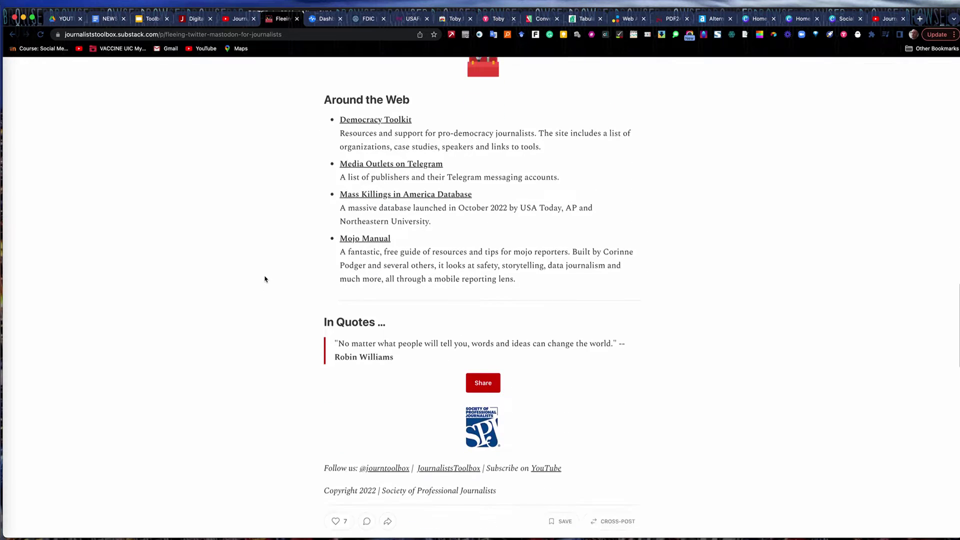
{"action": "scroll", "coordinate": [265, 279], "scroll_direction": "down", "scroll_amount": 6}
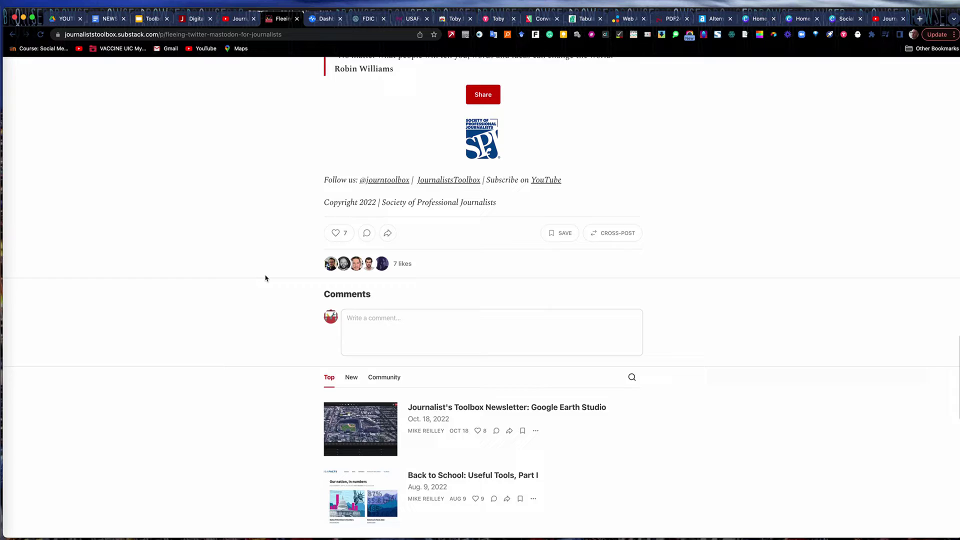
{"action": "scroll", "coordinate": [266, 279], "scroll_direction": "up", "scroll_amount": 9}
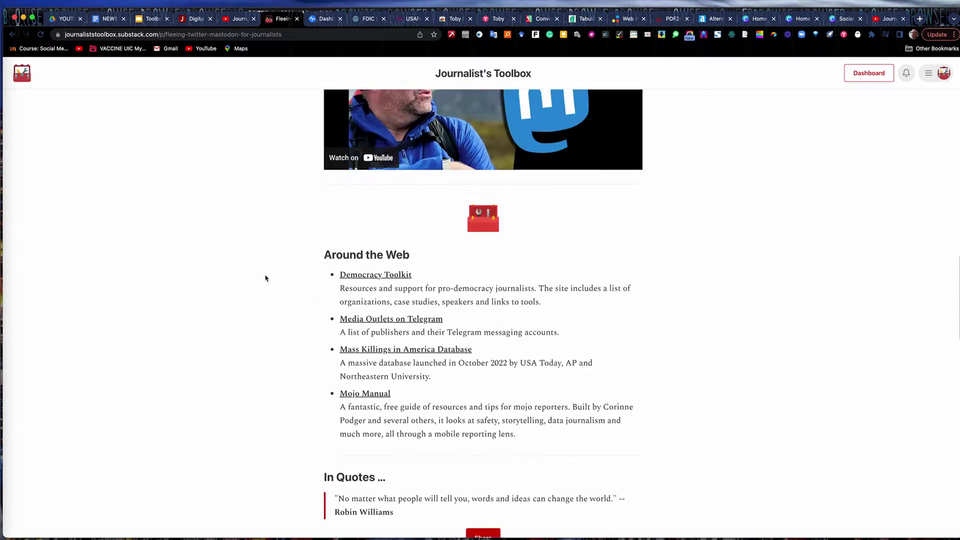
{"action": "scroll", "coordinate": [266, 279], "scroll_direction": "up", "scroll_amount": 20}
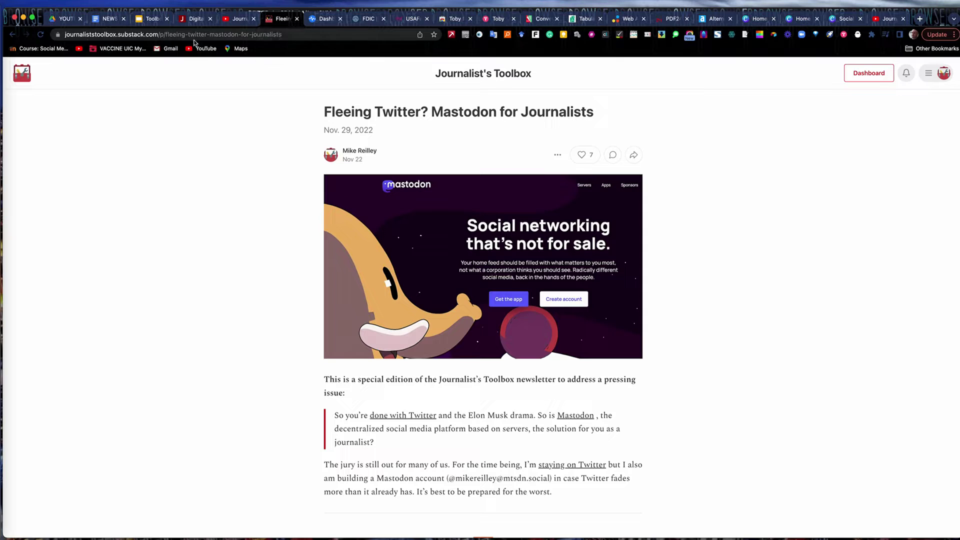
{"action": "left_click", "coordinate": [12, 34]}
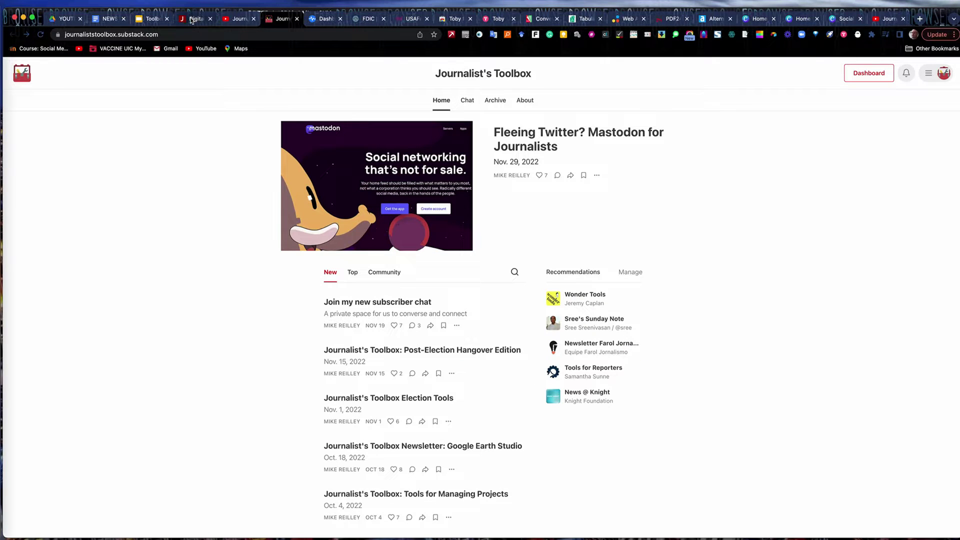
Step: Review the Visualping.io training slide, and inspect the Illinois Economy at a Glance and BLS COVID Data jobs in Visualping
{"action": "left_click", "coordinate": [148, 20]}
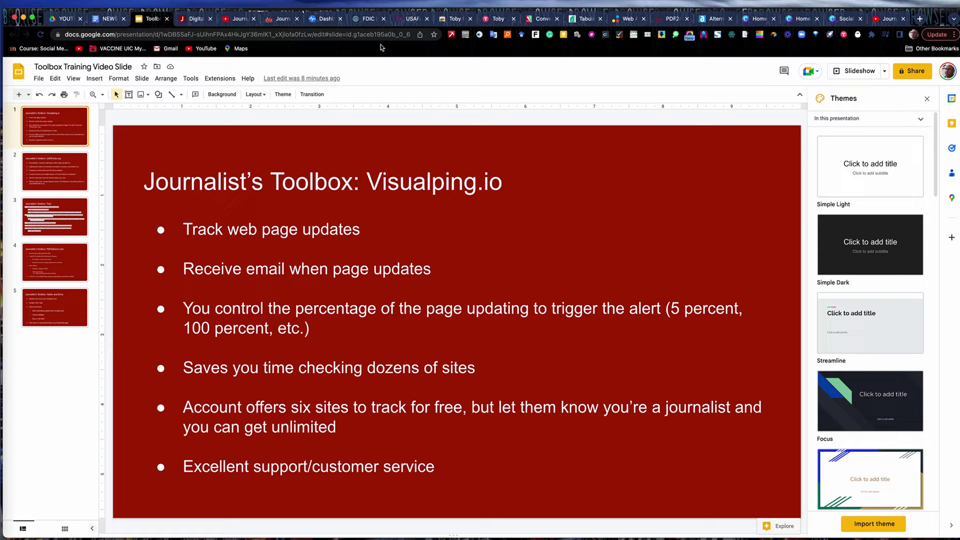
{"action": "left_click", "coordinate": [324, 20]}
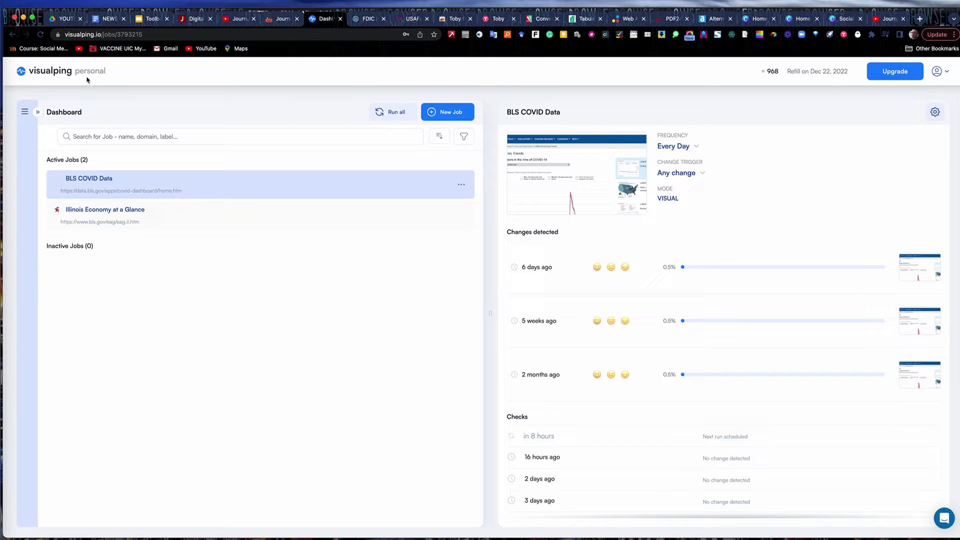
{"action": "left_click", "coordinate": [939, 71]}
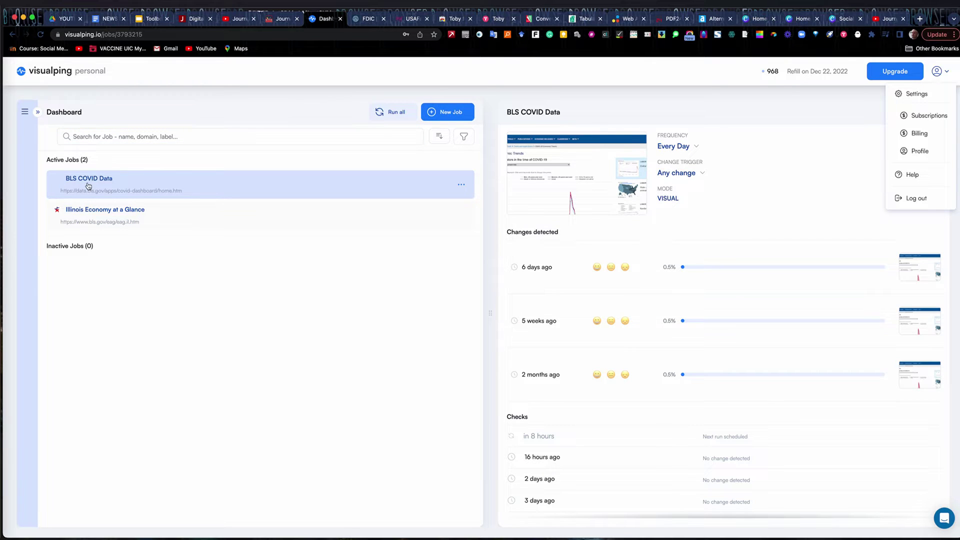
{"action": "left_click", "coordinate": [158, 219]}
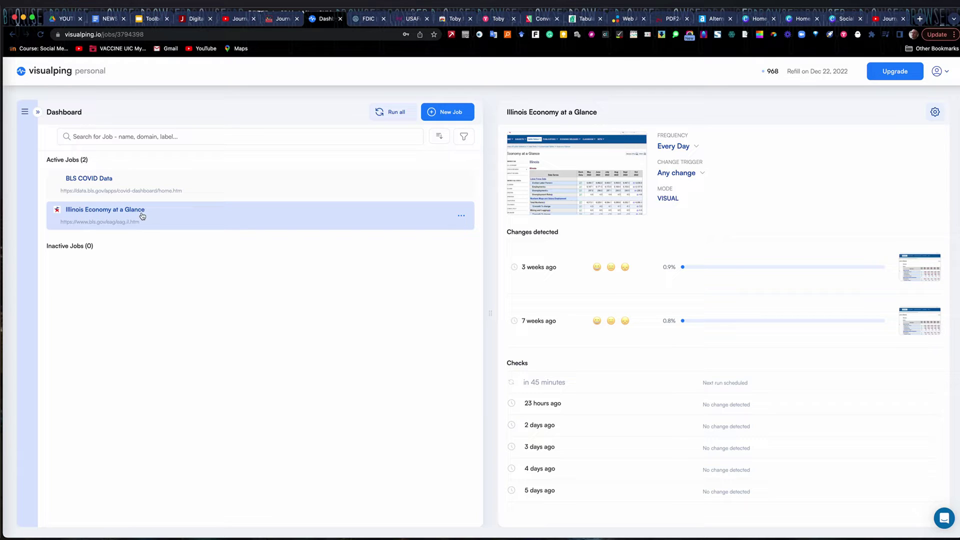
{"action": "left_click", "coordinate": [170, 187]}
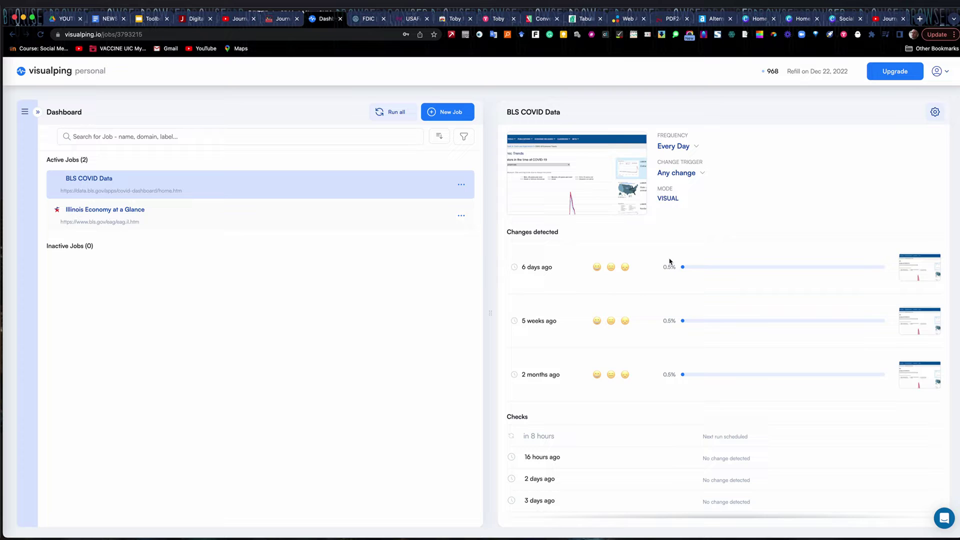
{"action": "left_click", "coordinate": [537, 326]}
{"action": "mouse_move", "coordinate": [548, 149]}
{"action": "left_click", "coordinate": [82, 139]}
Step: Start a new Visualping job named "FDIC FAILED BANKS LIST"
{"action": "left_click", "coordinate": [453, 113]}
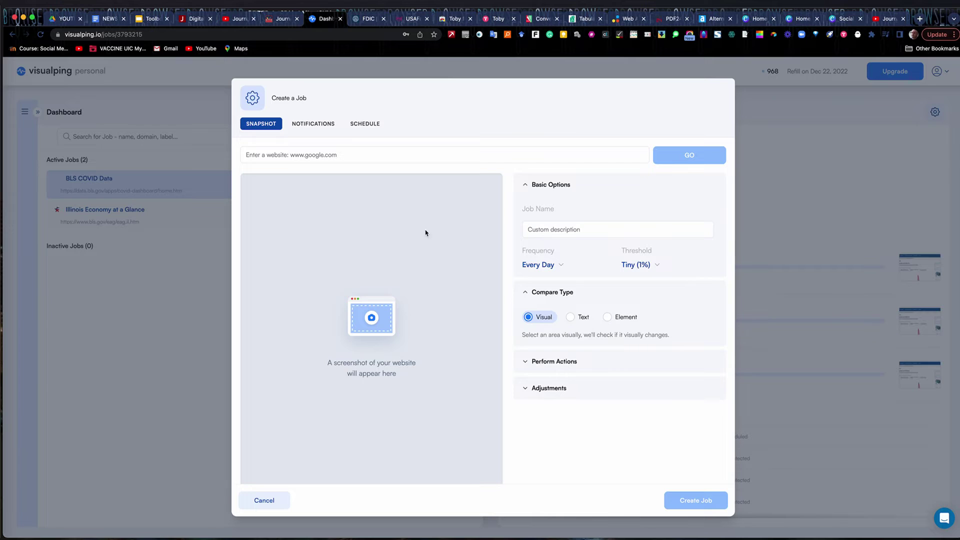
{"action": "left_click", "coordinate": [544, 227]}
{"action": "left_click", "coordinate": [535, 231]}
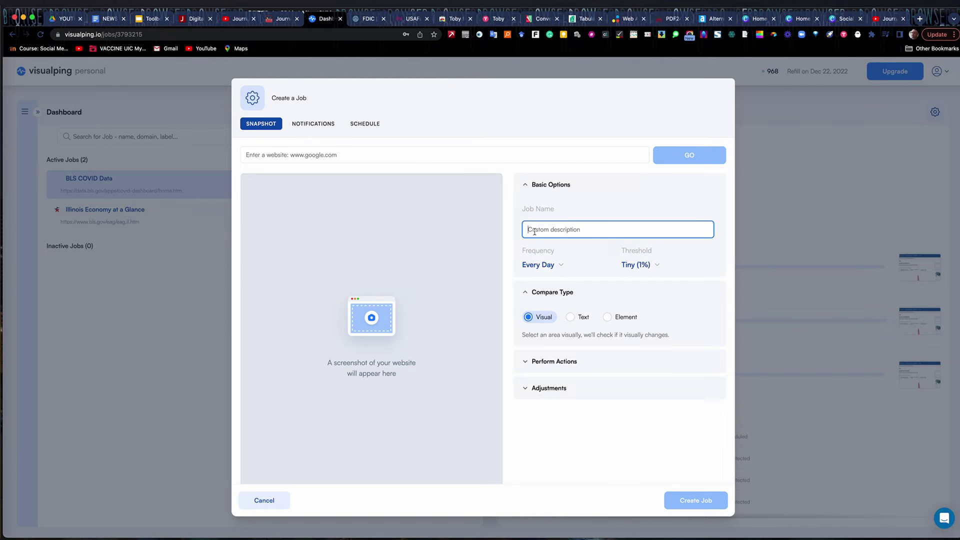
{"action": "type", "text": "FDIC FAILED BANKS"}
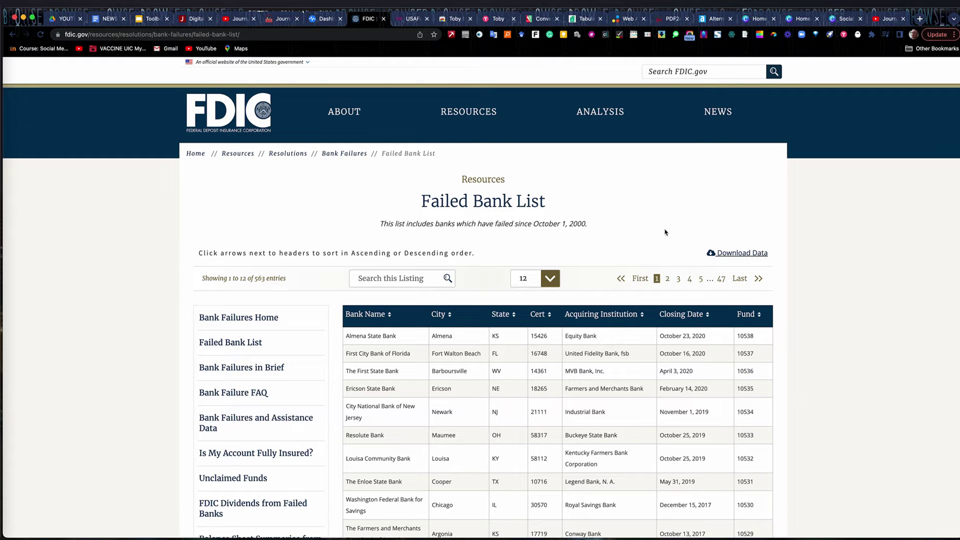
Step: Copy the web address of the FDIC Failed Bank List page and load it as the new job's website
{"action": "left_click", "coordinate": [261, 34]}
{"action": "key", "text": "super+c"}
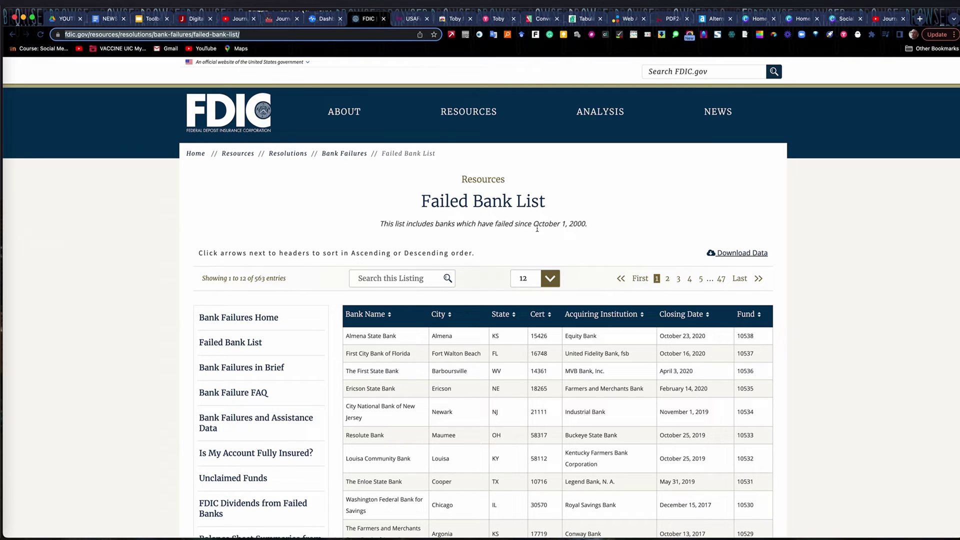
{"action": "left_click", "coordinate": [742, 281]}
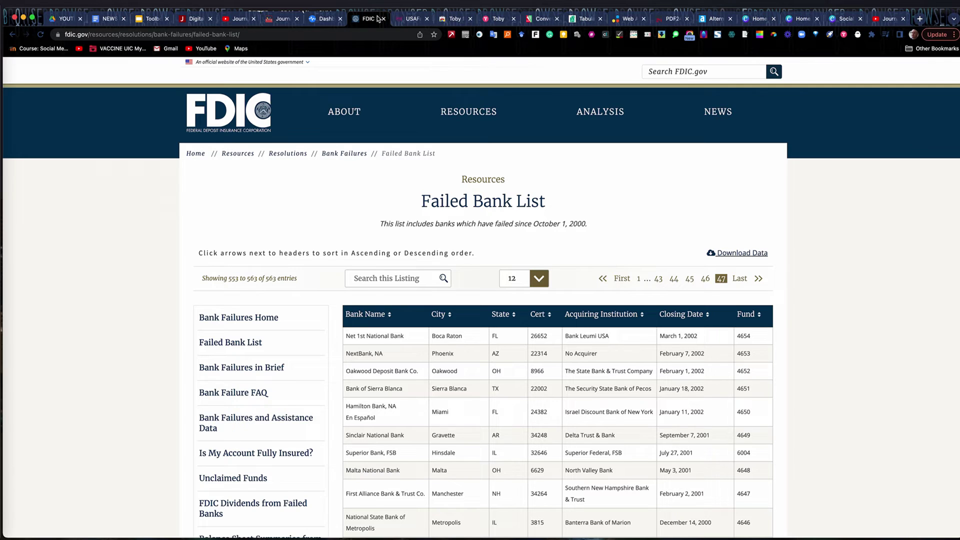
{"action": "left_click", "coordinate": [321, 19]}
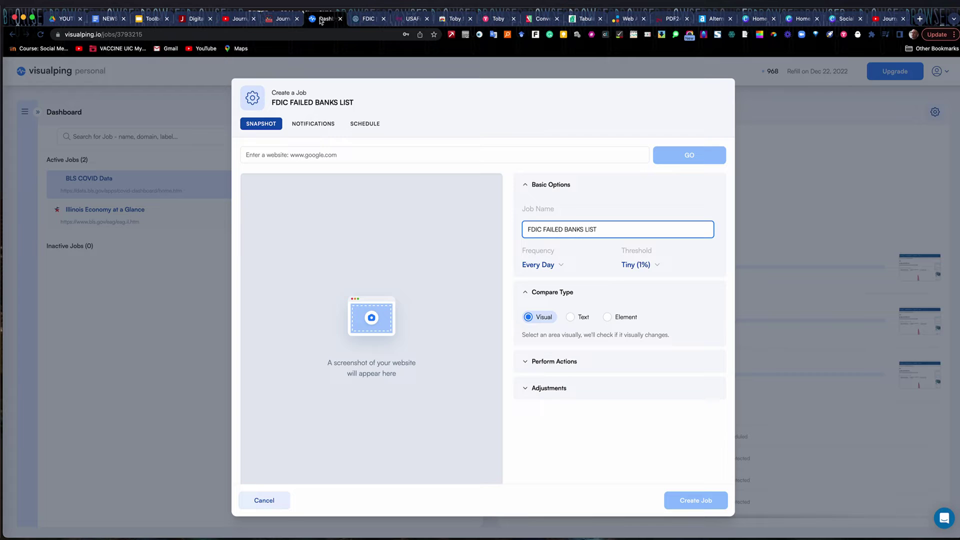
{"action": "left_click", "coordinate": [262, 155]}
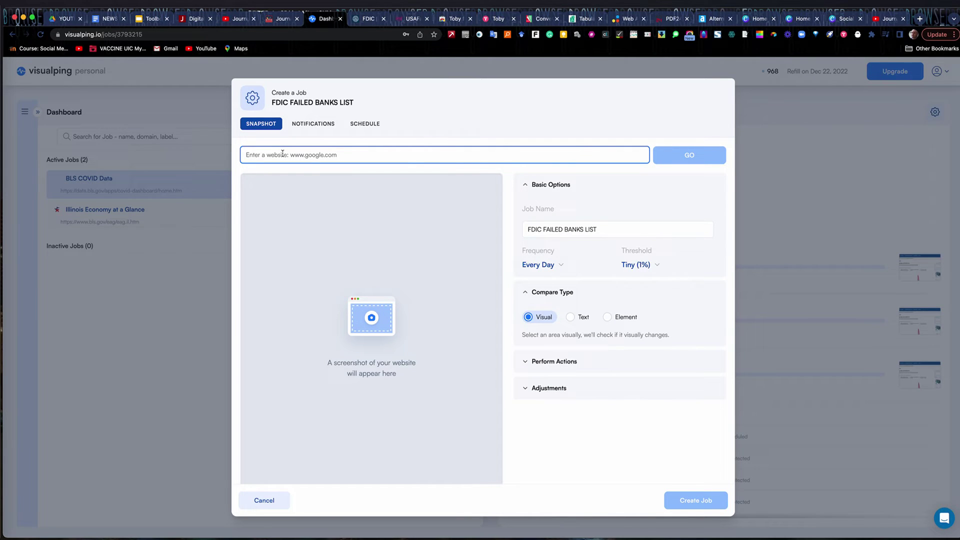
{"action": "key", "text": "super+v"}
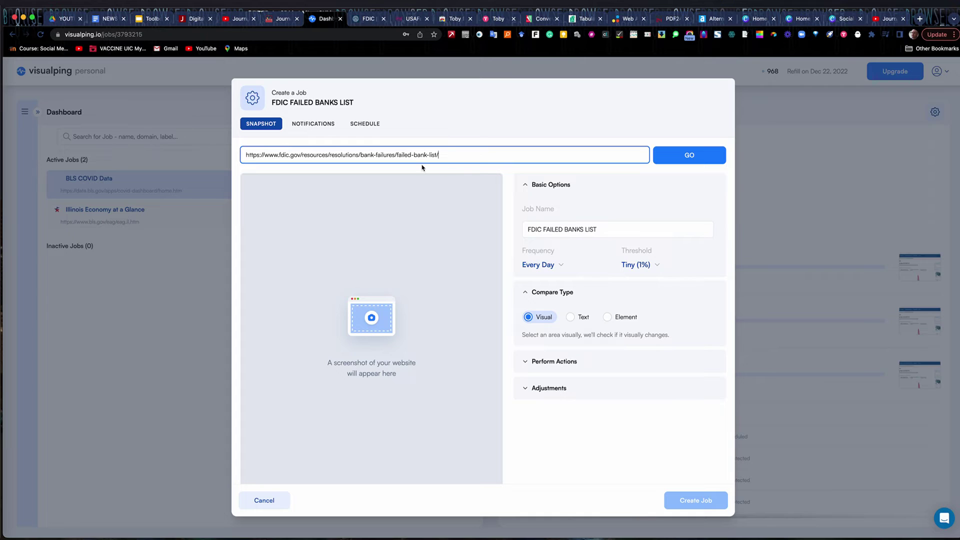
{"action": "left_click", "coordinate": [700, 159]}
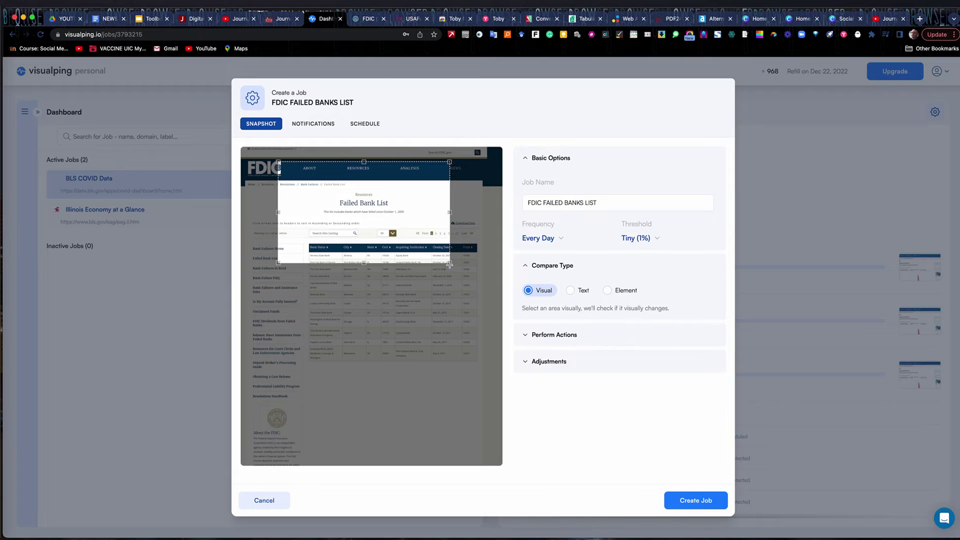
Step: Enlarge the monitored area to cover the full bank table and side menu, and set the threshold to Any change
{"action": "left_click_drag", "start_coordinate": [451, 263], "coordinate": [489, 400]}
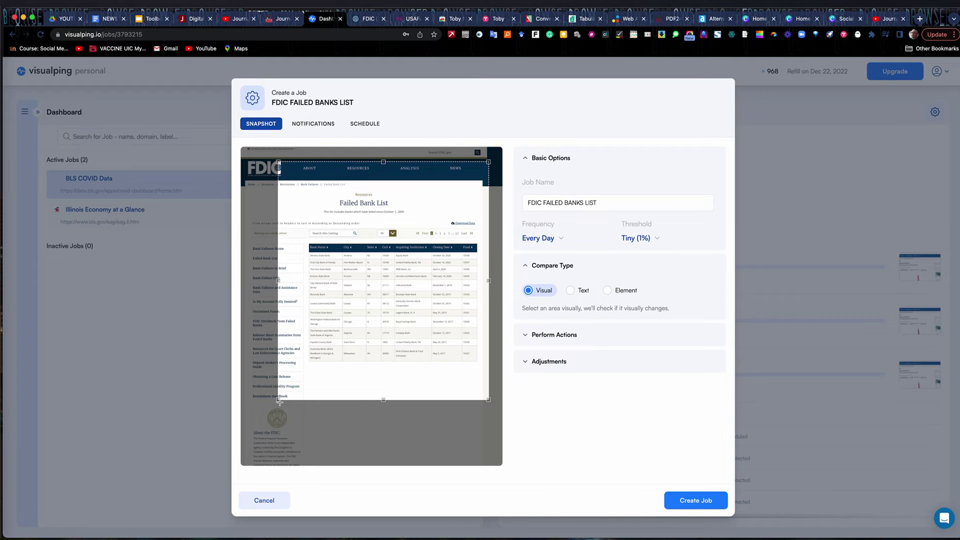
{"action": "left_click_drag", "start_coordinate": [279, 400], "coordinate": [242, 412]}
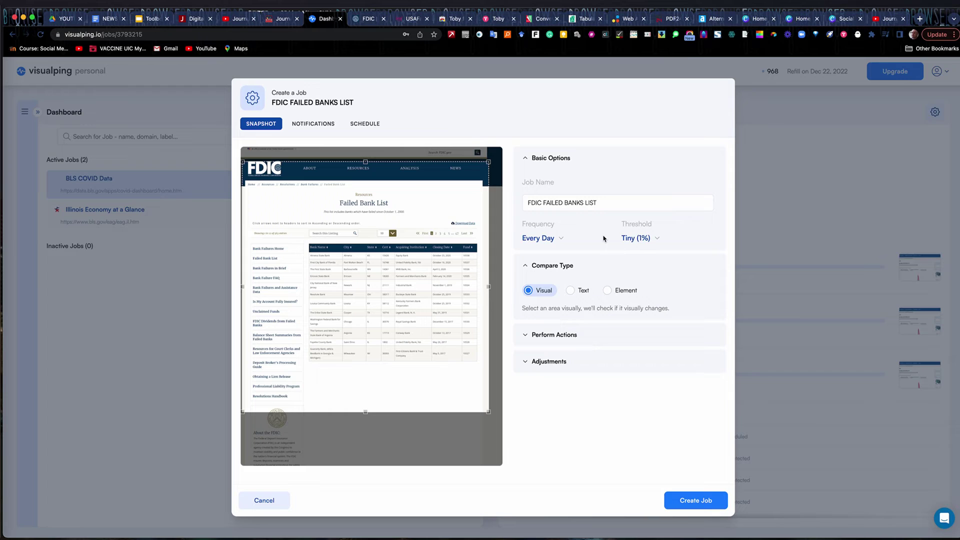
{"action": "left_click", "coordinate": [658, 240]}
{"action": "left_click", "coordinate": [652, 259]}
Step: Review the Perform Actions and Adjustments options, including the available wait times, and create the FDIC FAILED BANKS LIST job
{"action": "left_click", "coordinate": [526, 336]}
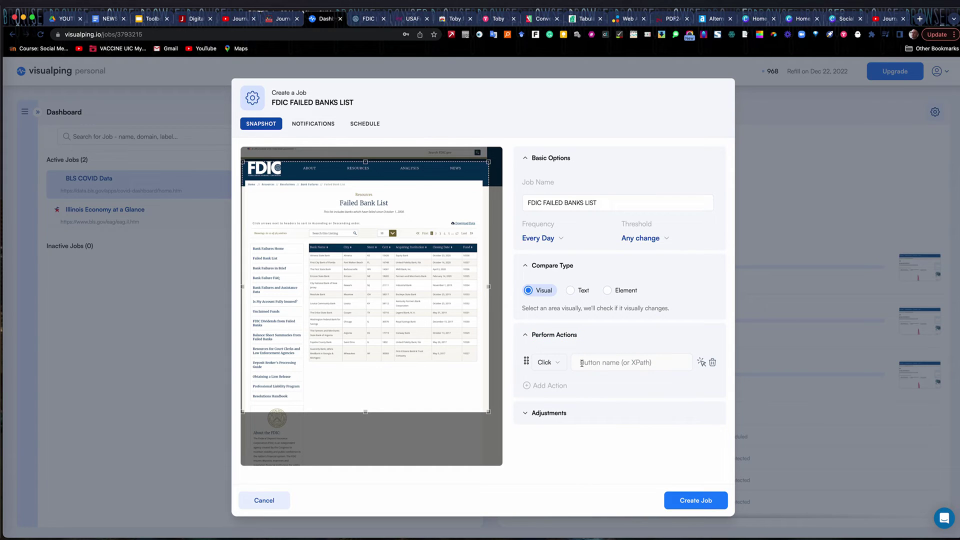
{"action": "left_click", "coordinate": [528, 414]}
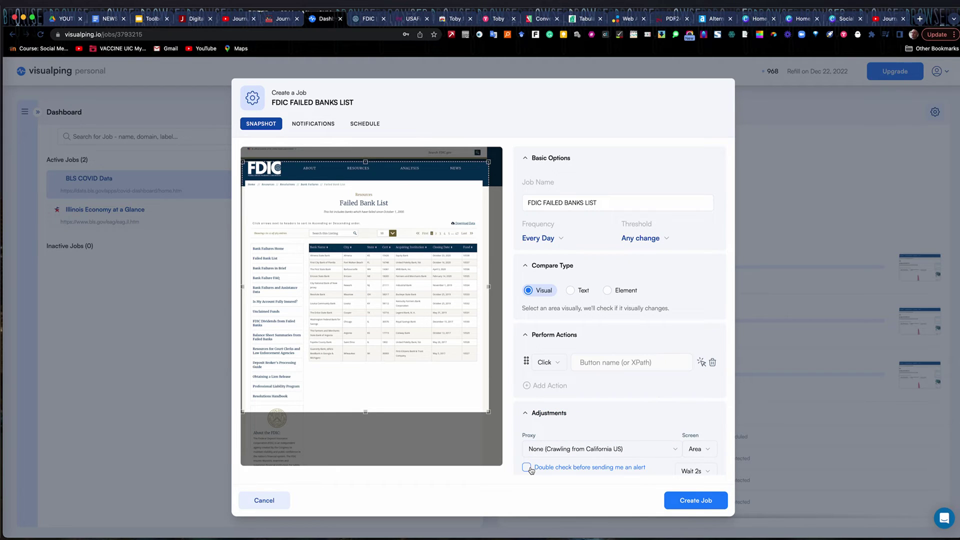
{"action": "scroll", "coordinate": [531, 470], "scroll_direction": "down", "scroll_amount": 1}
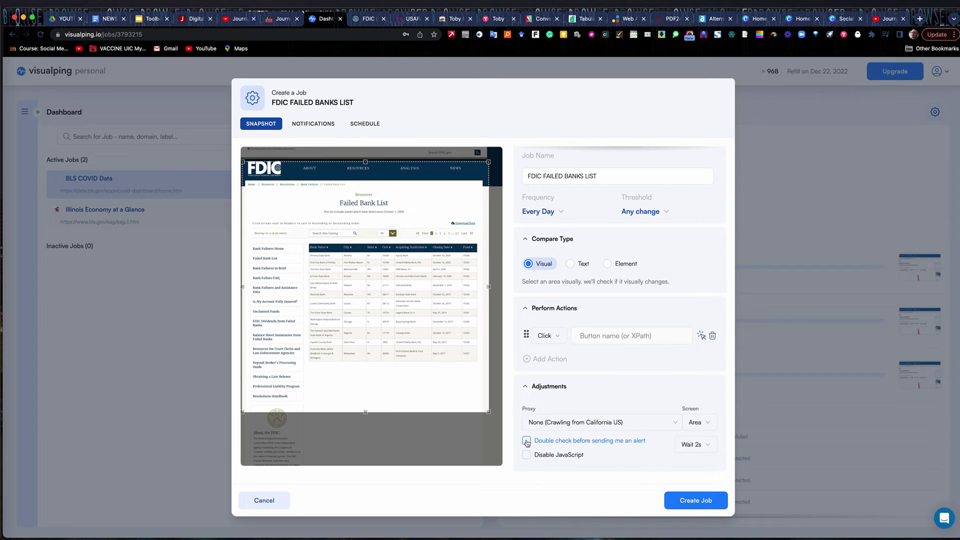
{"action": "left_click", "coordinate": [706, 445]}
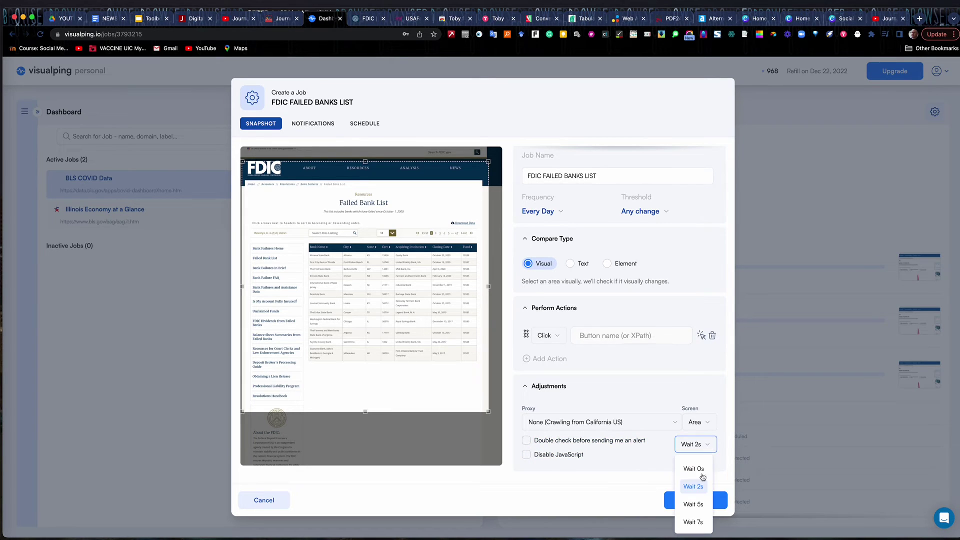
{"action": "left_click", "coordinate": [603, 499]}
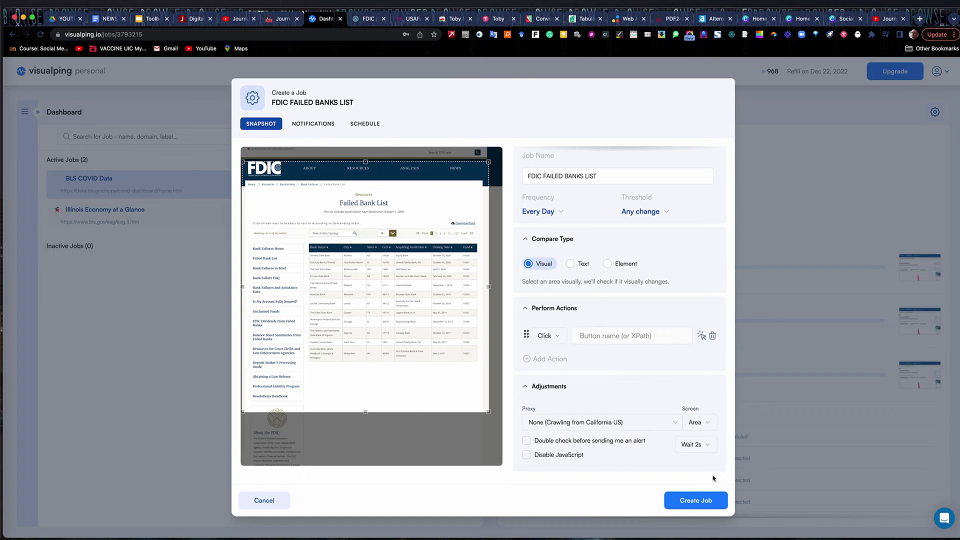
{"action": "left_click", "coordinate": [696, 502]}
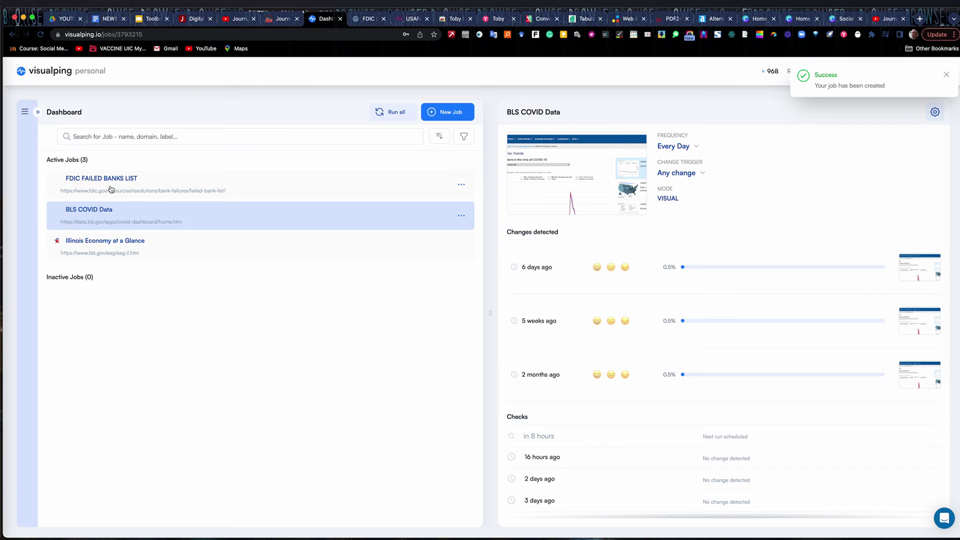
Step: View the details of the FDIC FAILED BANKS LIST job and compare them with the BLS COVID Data job's change history
{"action": "left_click", "coordinate": [245, 188]}
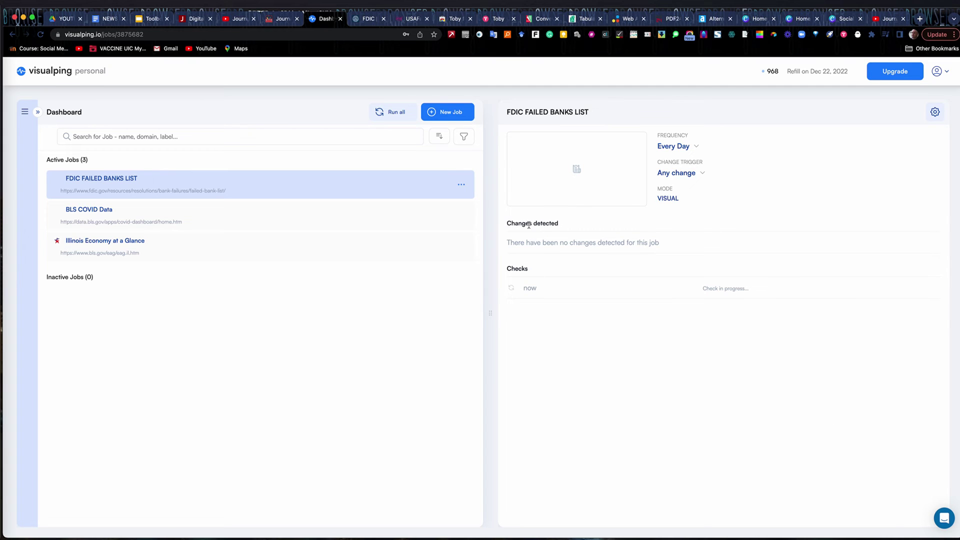
{"action": "left_click", "coordinate": [176, 221]}
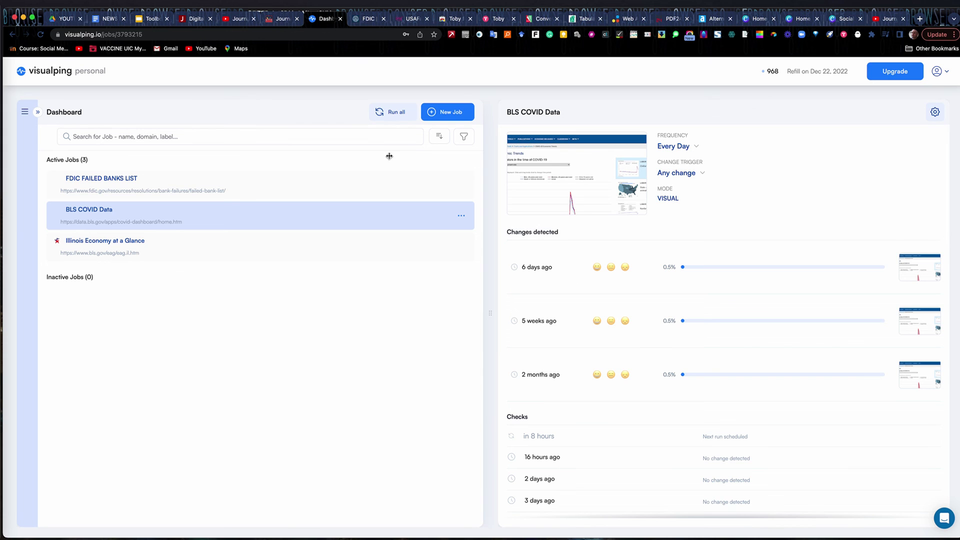
Step: Switch to the Journalist's Toolbox site and go from its Digital Security page to the home page
{"action": "left_click", "coordinate": [196, 22]}
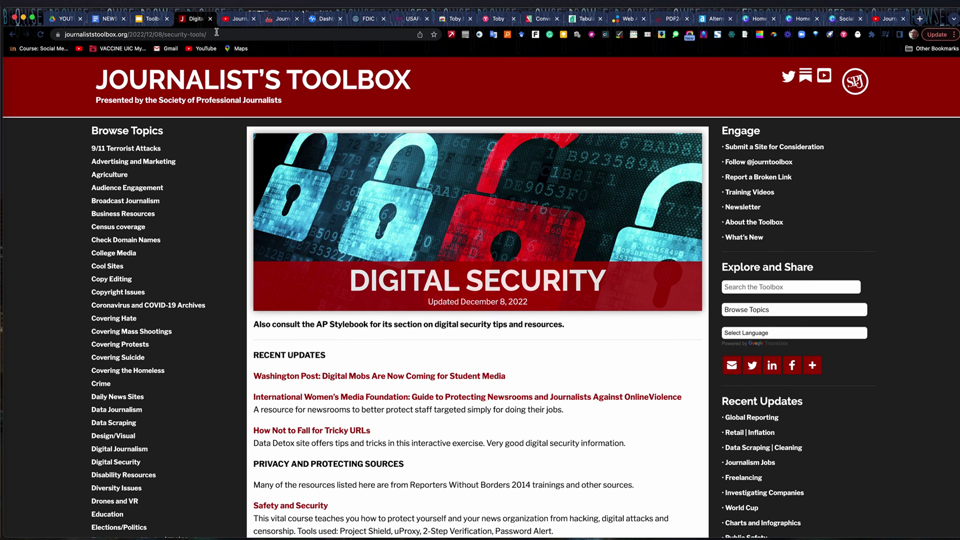
{"action": "left_click", "coordinate": [300, 91]}
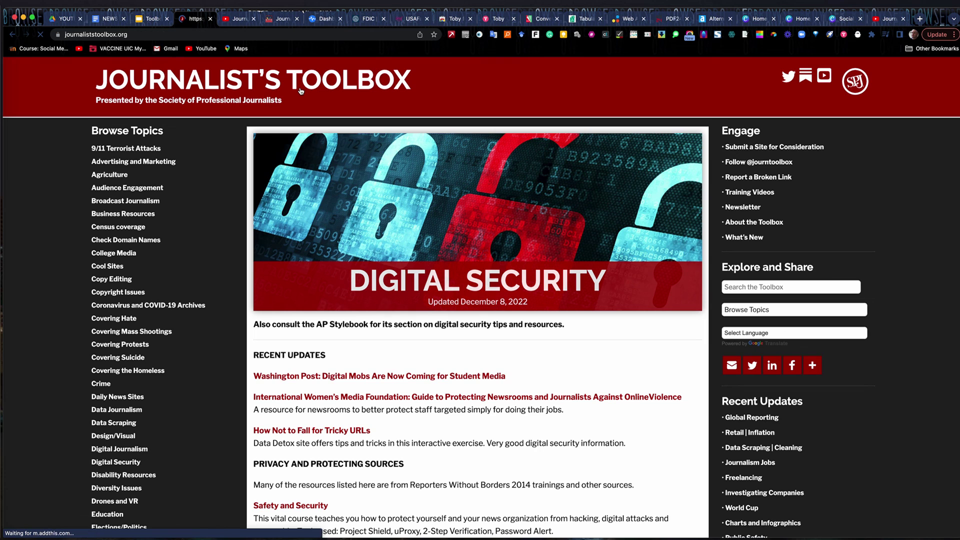